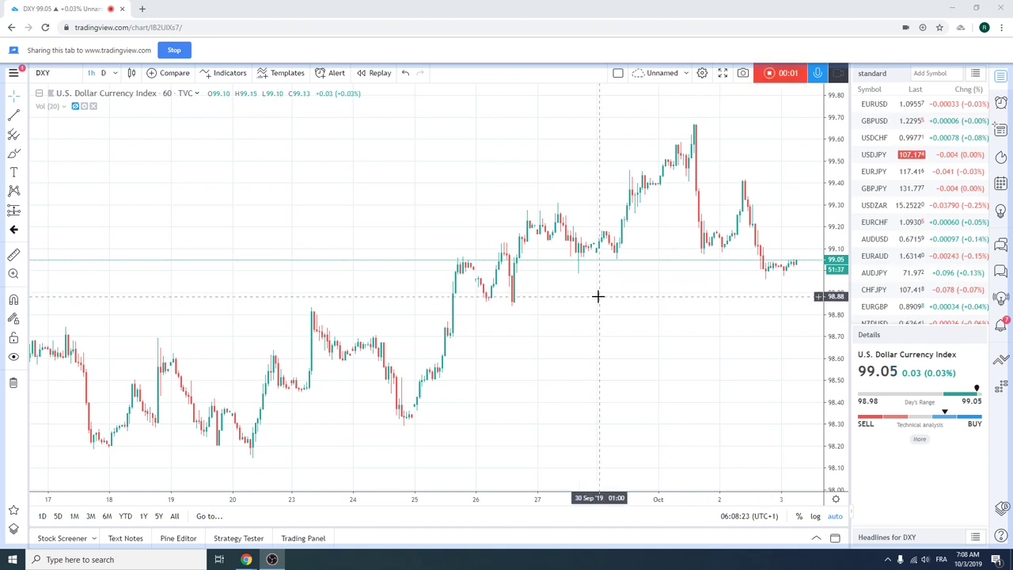
Step: Switch the DXY chart from 1h to daily candles
scroll(654, 294, "up", 2)
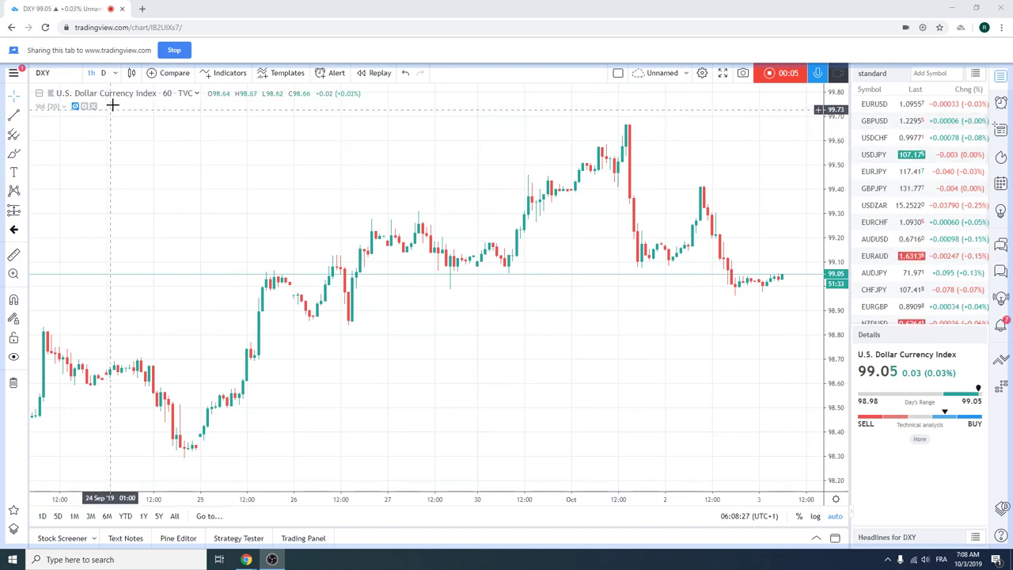
left_click(103, 72)
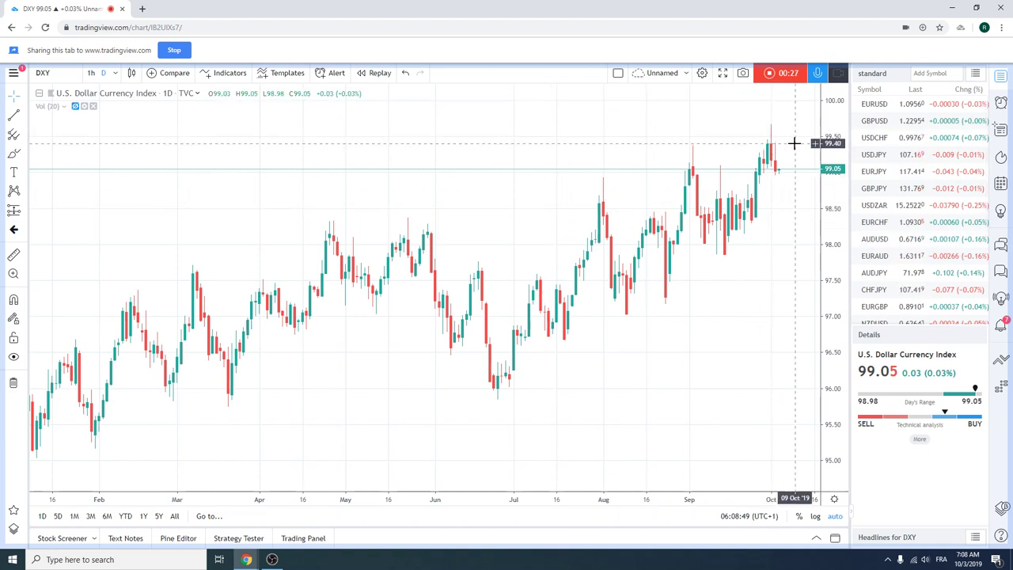
scroll(908, 196, "down", 2)
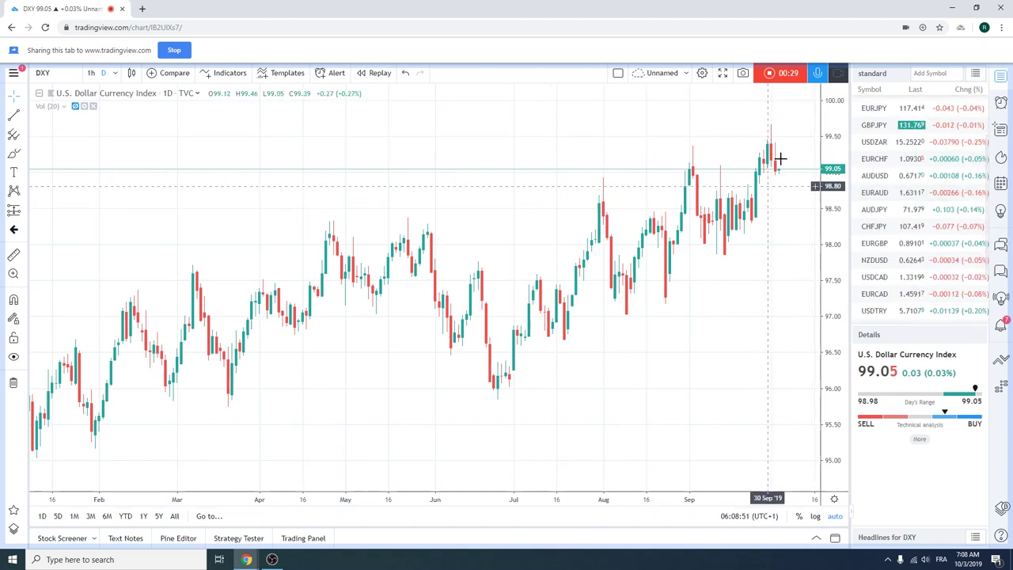
scroll(900, 198, "down", 2)
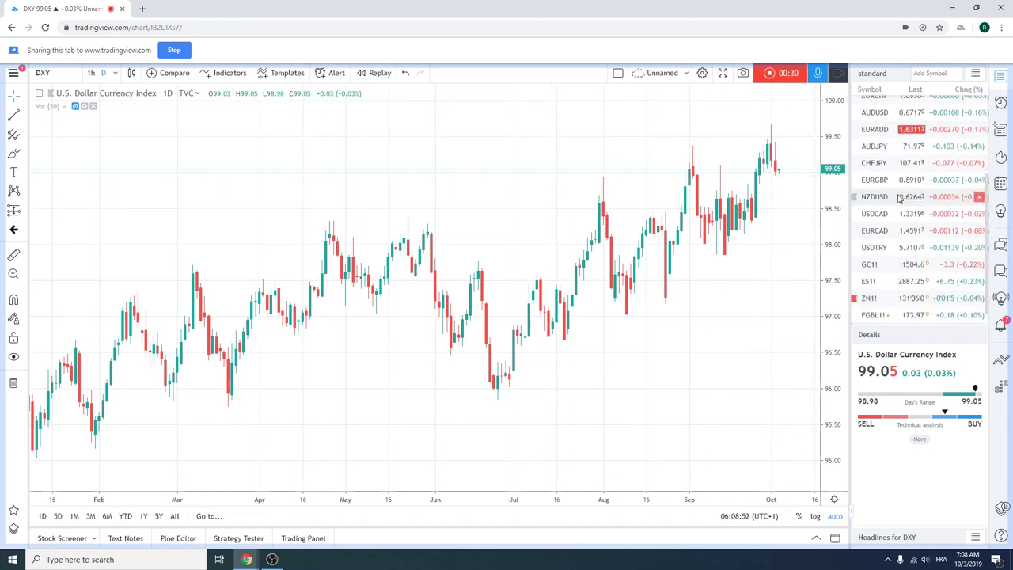
Step: Load the daily S&P 500 E-mini Futures (ES1!) chart from the watchlist
left_click(871, 281)
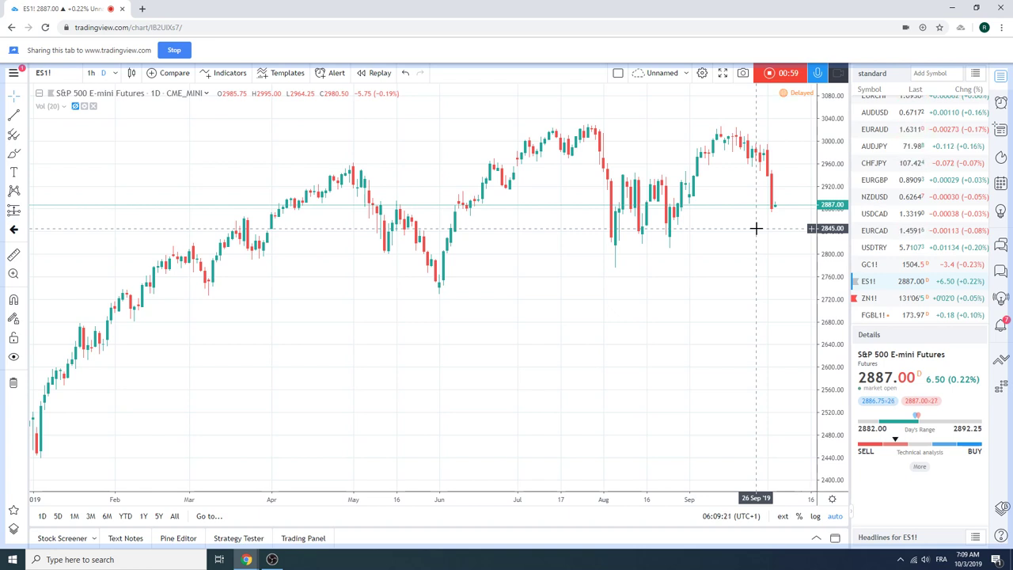
scroll(894, 231, "up", 2)
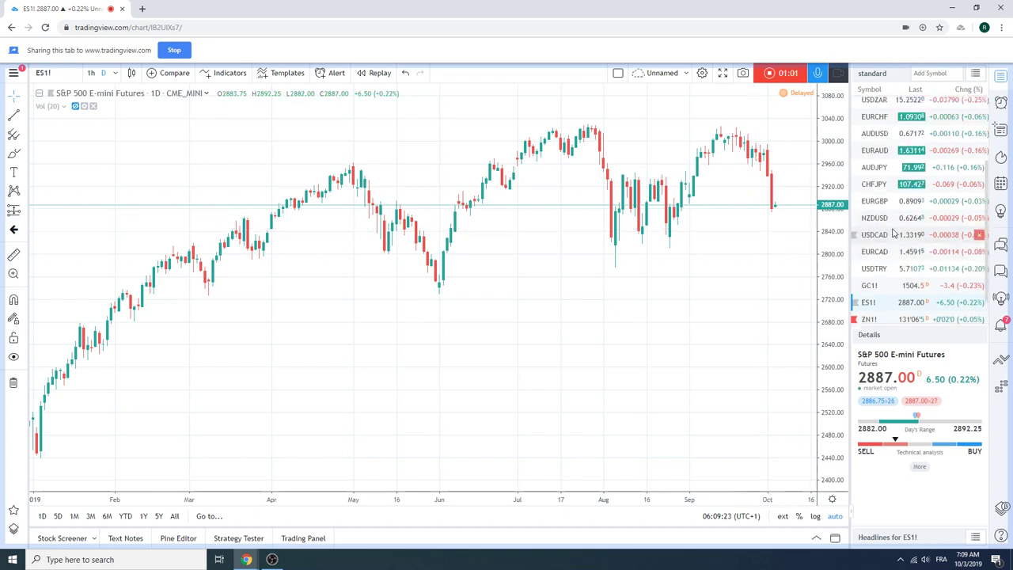
scroll(894, 229, "up", 4)
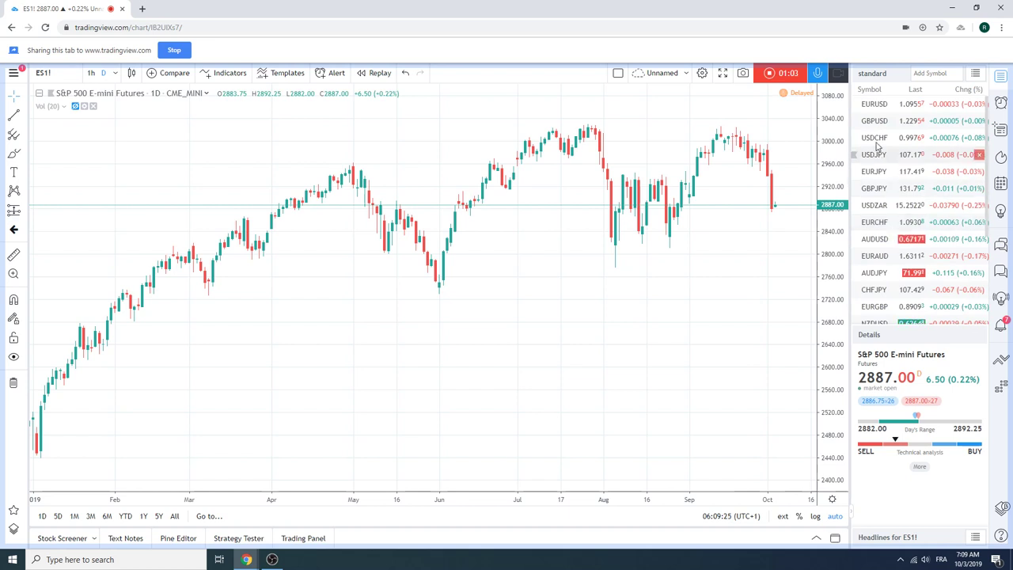
Step: Load the daily Euro / U.S. Dollar (EURUSD) chart from the watchlist
left_click(876, 106)
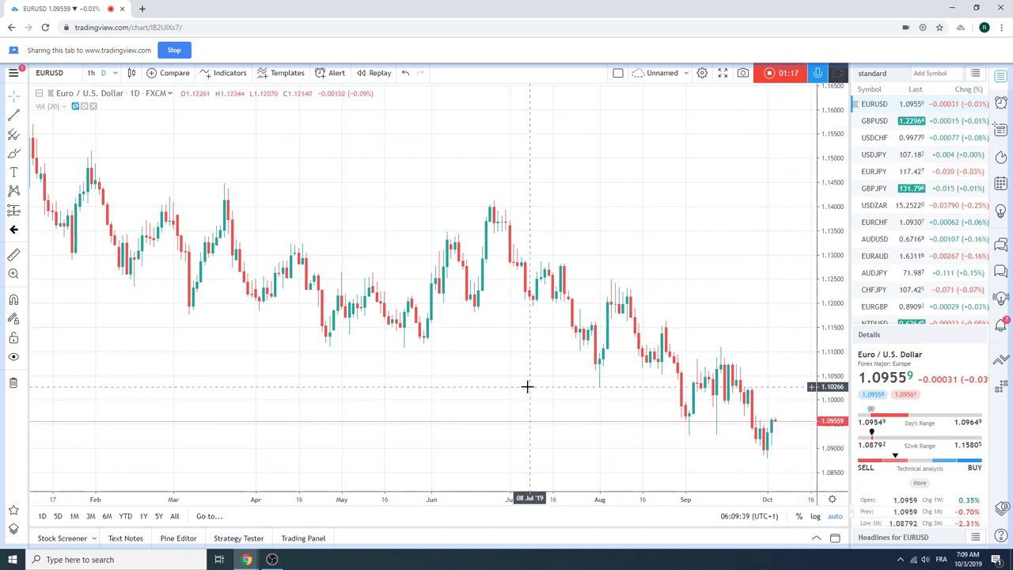
Step: Draw an Extended Line on EURUSD from the late-June high through the late-September high
left_click(26, 118)
left_click(71, 305)
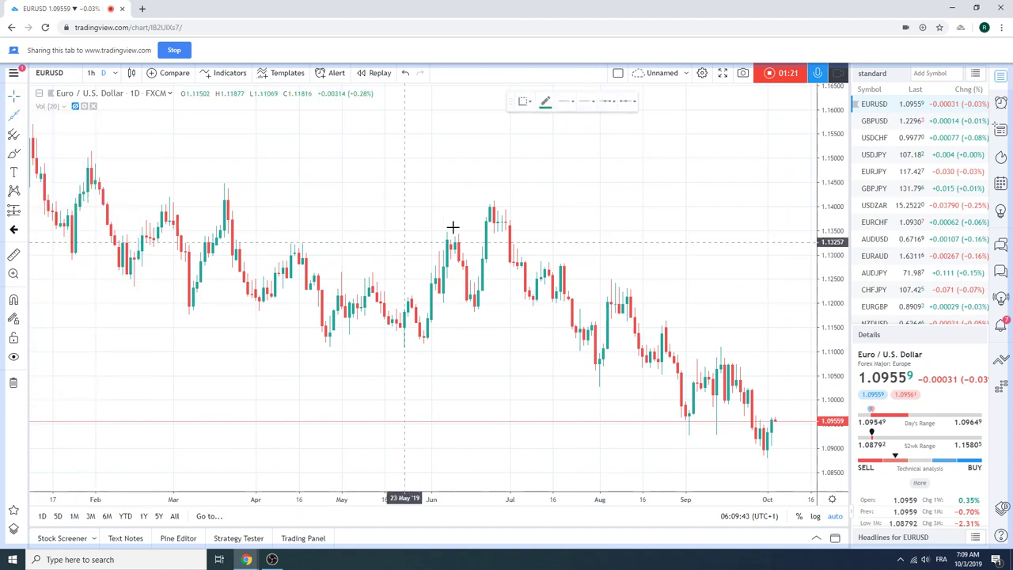
left_click(493, 200)
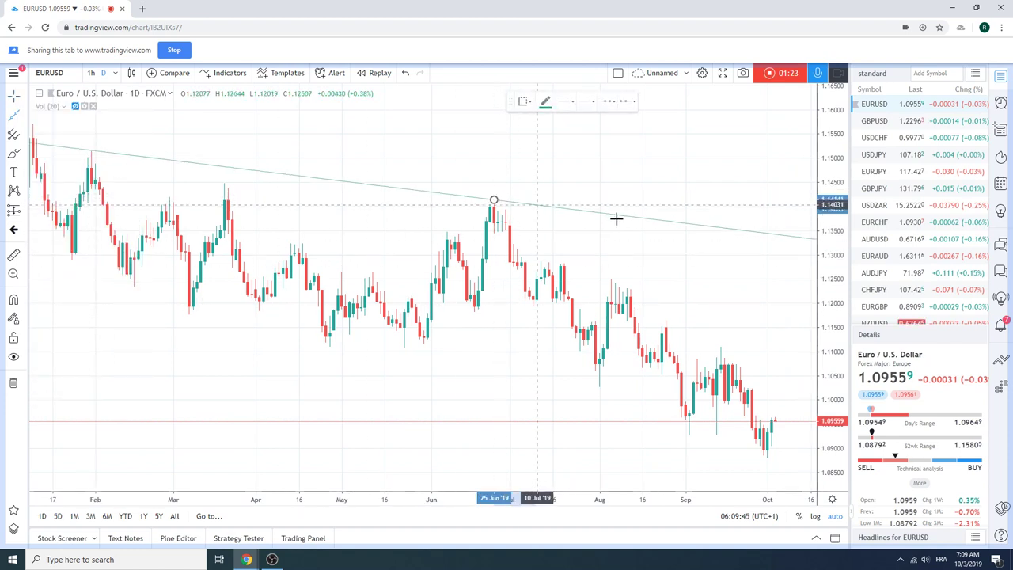
left_click(753, 365)
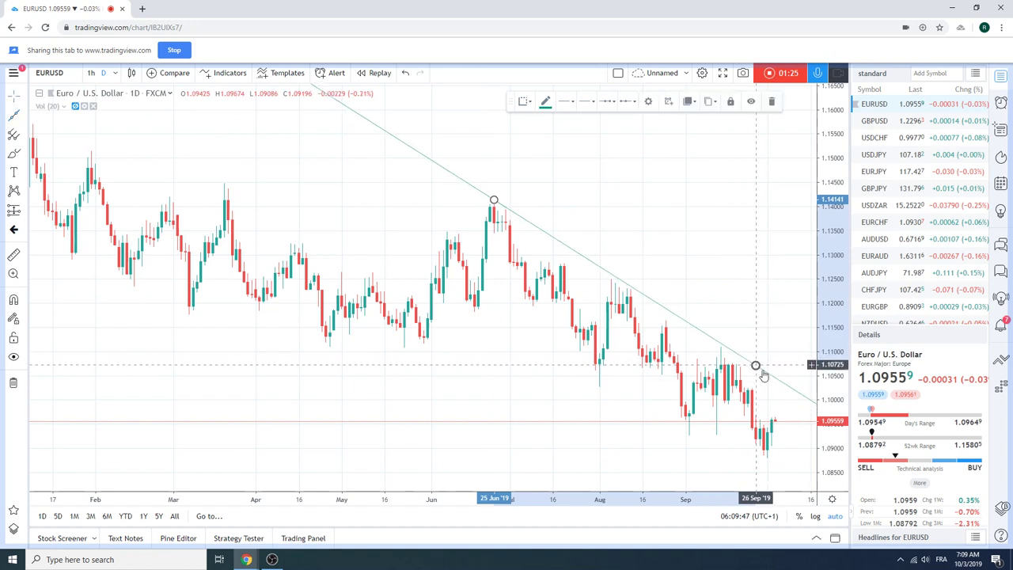
left_click_drag(755, 367, 750, 366)
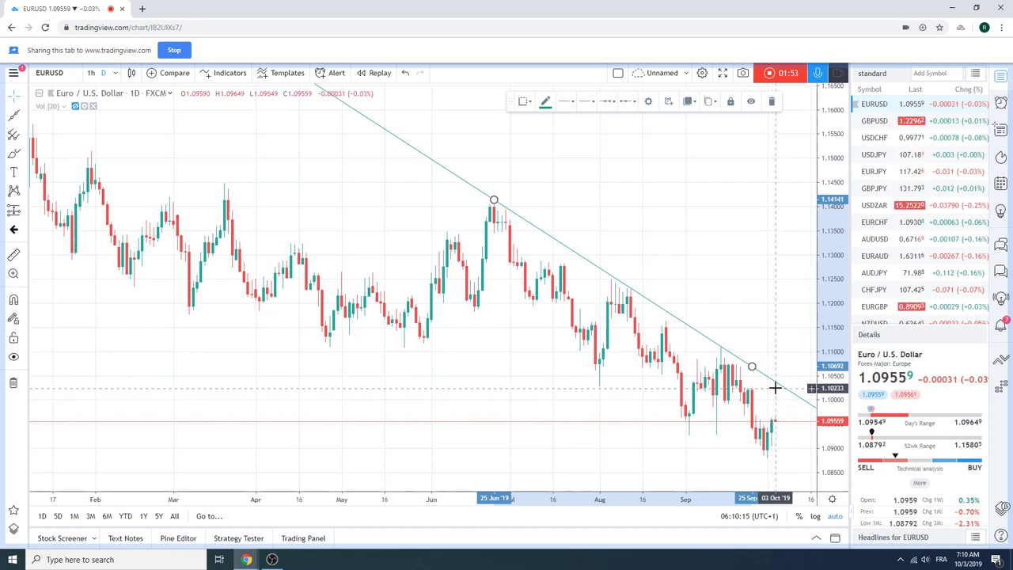
Step: Load the daily USDJPY chart from the watchlist
left_click(888, 158)
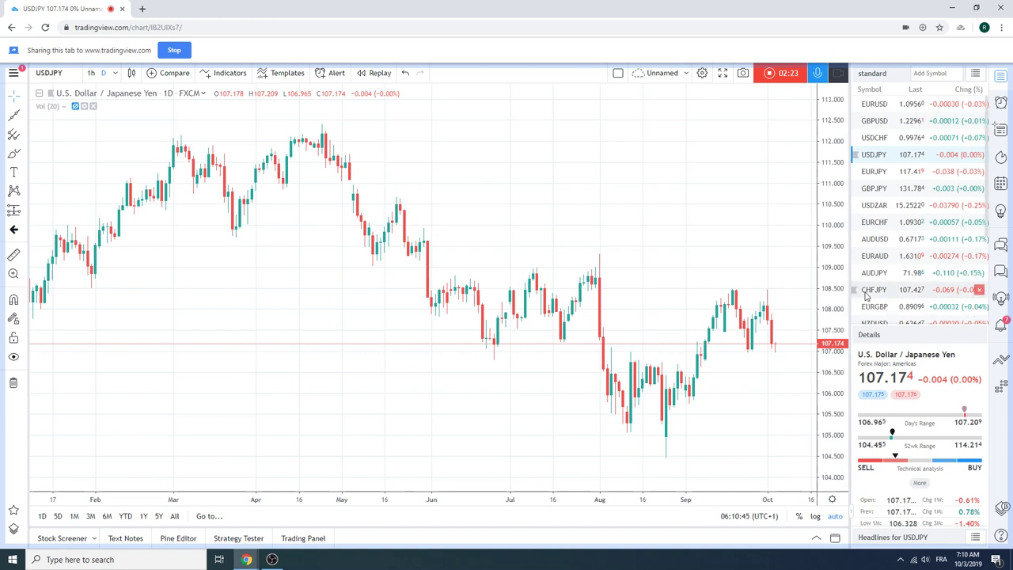
Step: Load the daily USDCHF chart from the watchlist
left_click(871, 138)
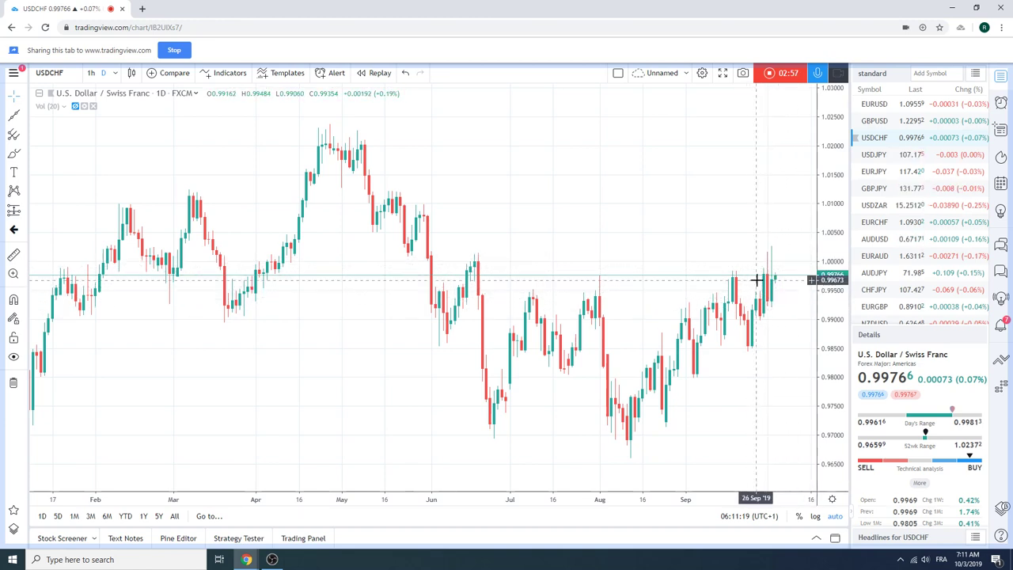
Step: Step down the watchlist to the daily EURCHF chart
key("Down")
key("Down")
key("Down")
key("Down")
key("Down")
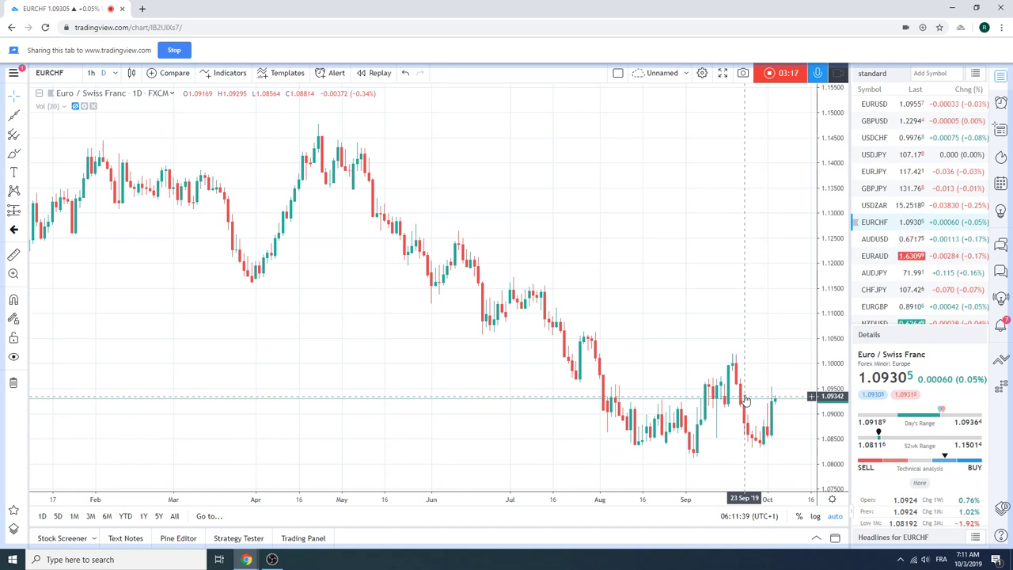
scroll(908, 263, "down", 1)
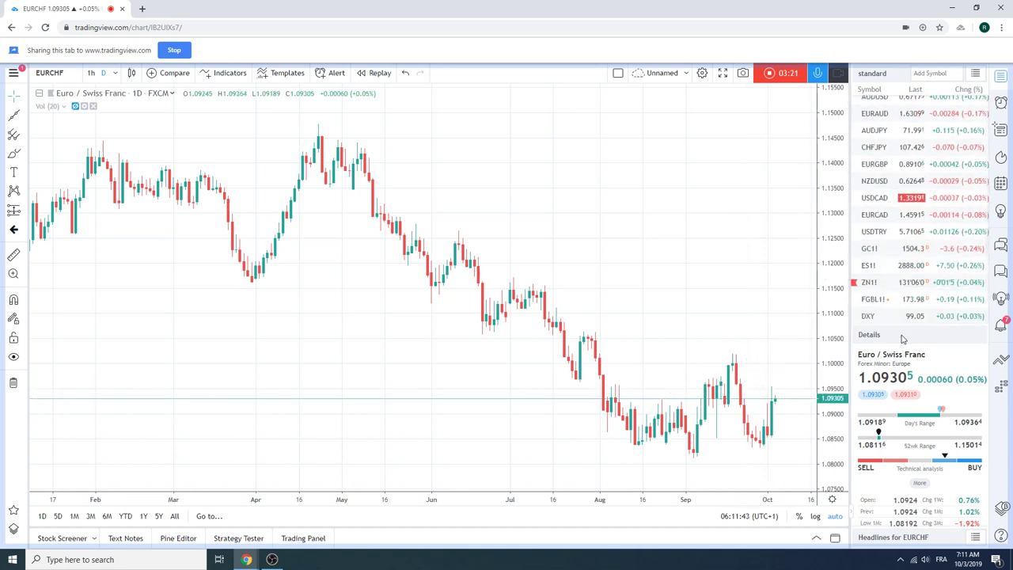
Step: Load the Euro Bund Futures (FGBL1!) daily chart, then move on to USDCAD
left_click(881, 301)
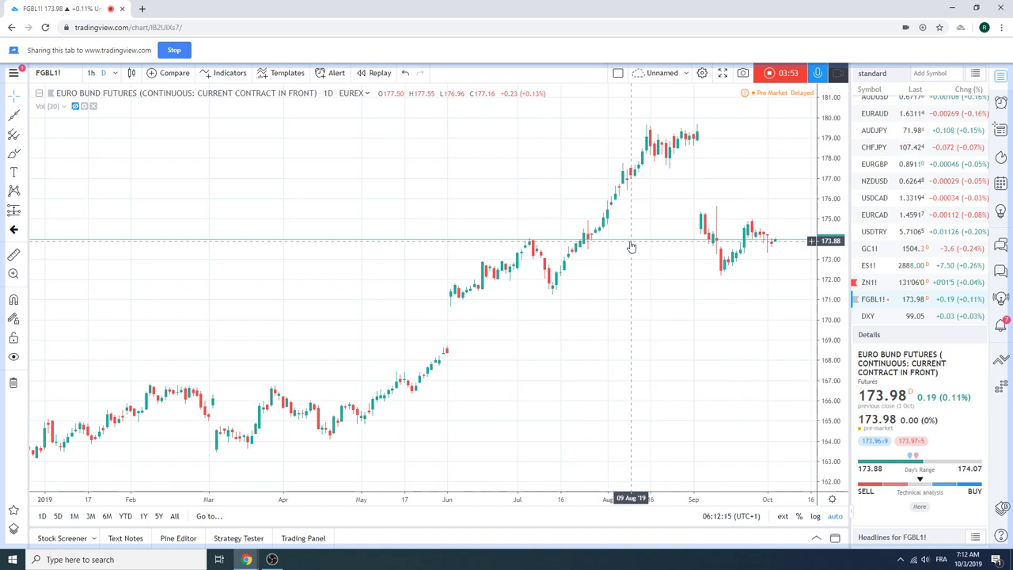
left_click(895, 198)
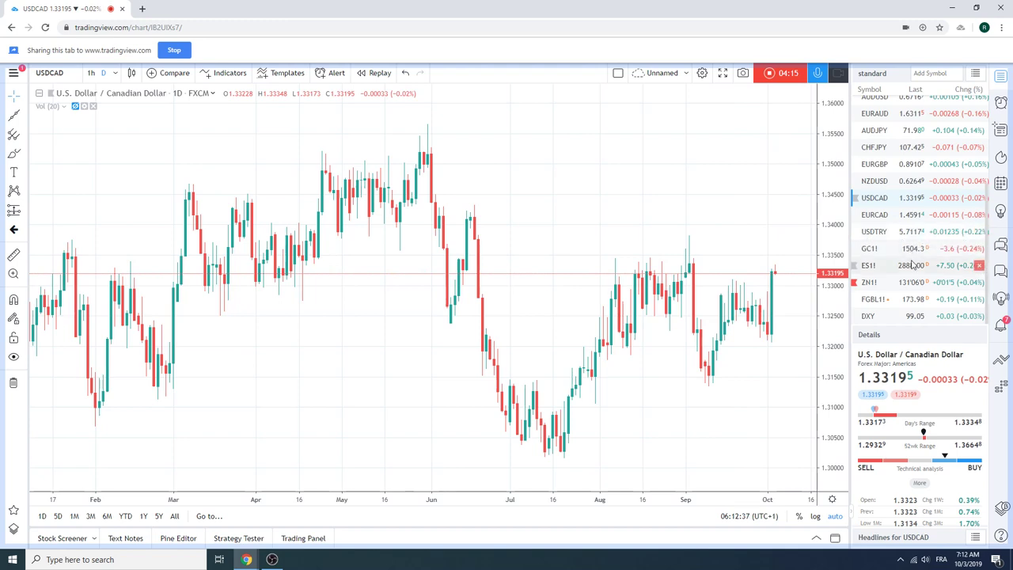
Step: Zoom the USDCAD chart out to span September 2018 to October 2019
scroll(910, 265, "up", 4)
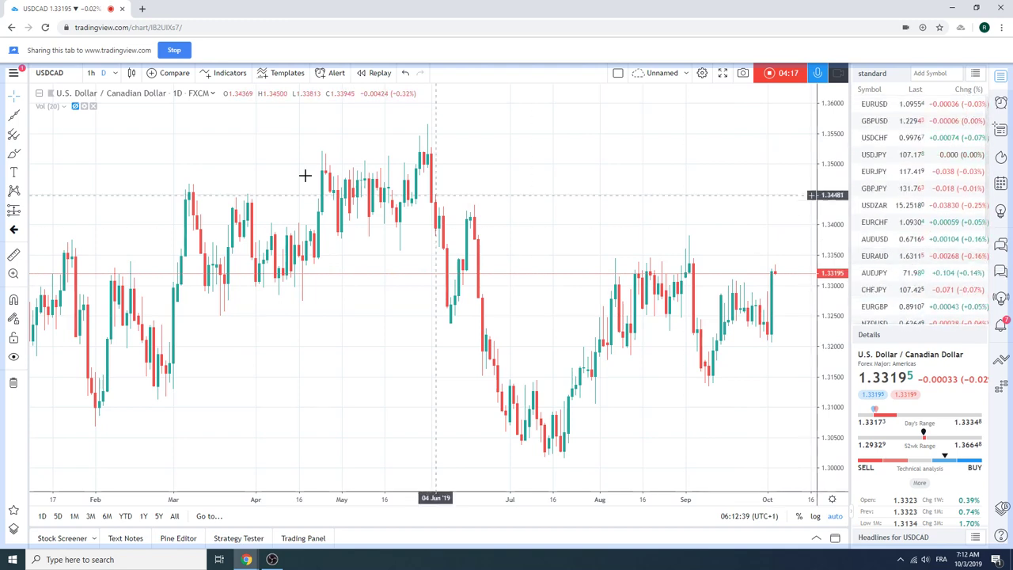
scroll(565, 243, "down", 3)
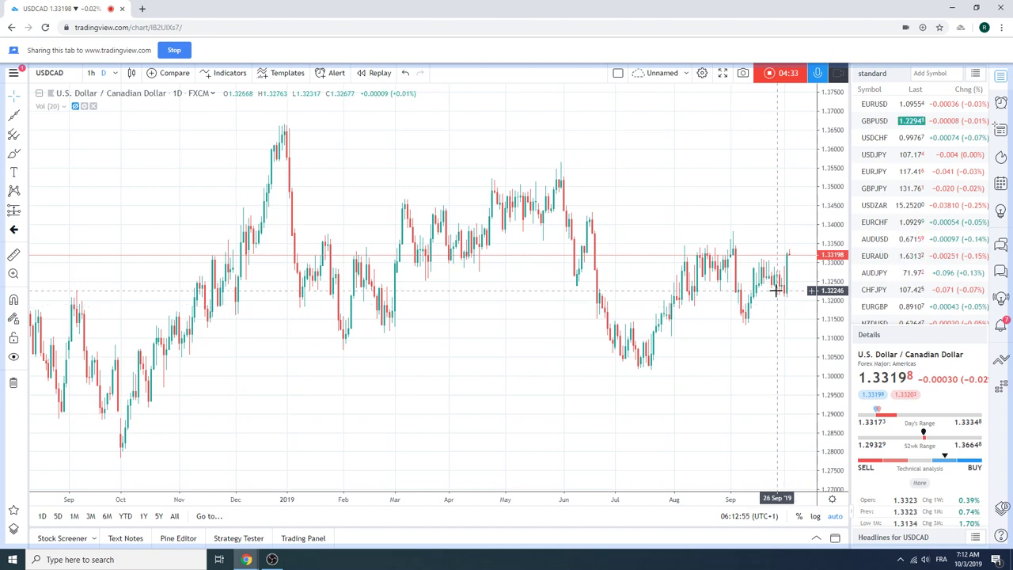
Step: Load the daily EURAUD chart and zoom in to roughly May–October 2019
left_click(879, 258)
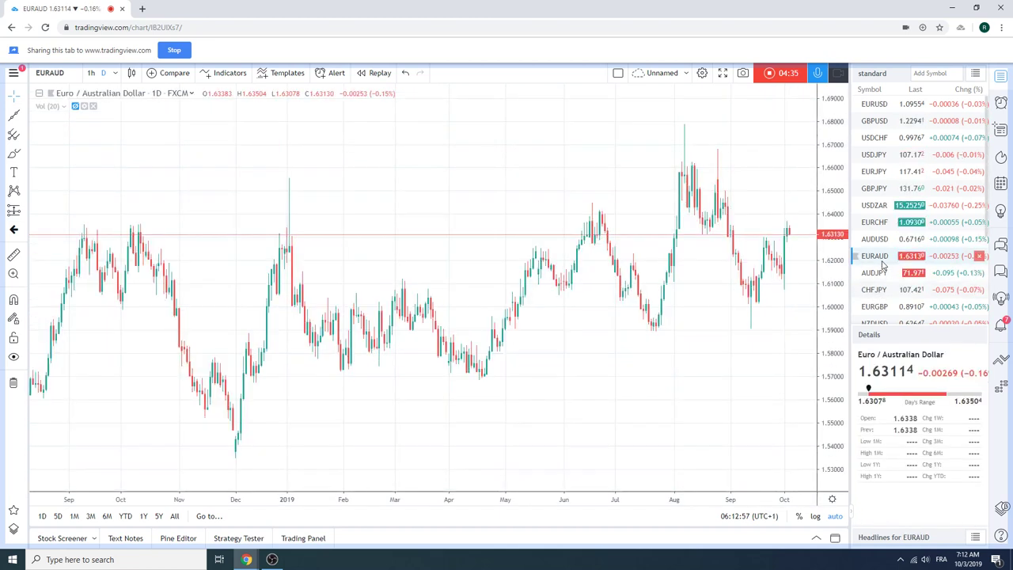
scroll(721, 353, "up", 5)
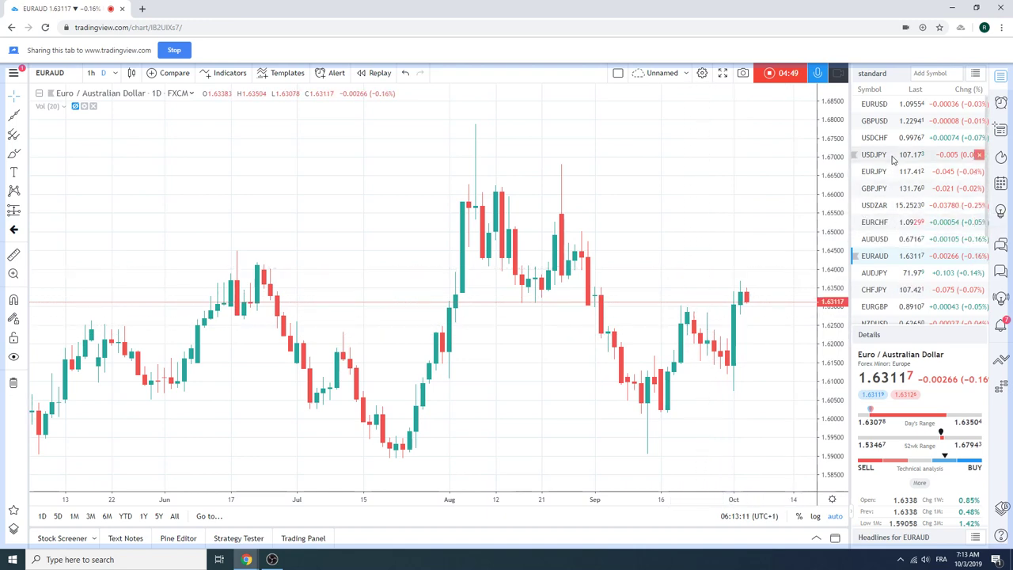
Step: Show the GBPUSD daily chart zoomed out to February through October, with the watchlist scrolled down
left_click(885, 125)
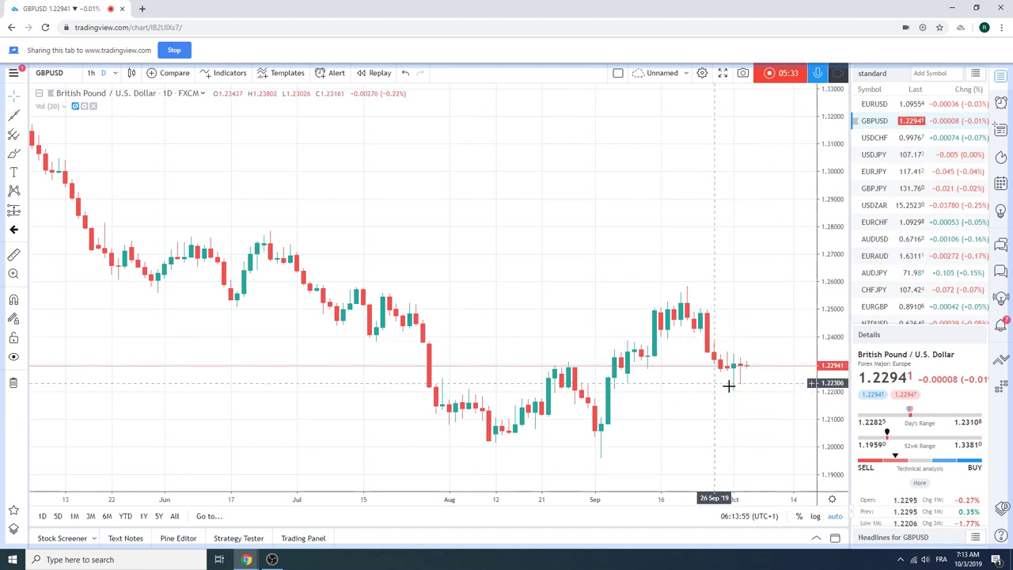
scroll(740, 327, "down", 2)
scroll(741, 327, "down", 1)
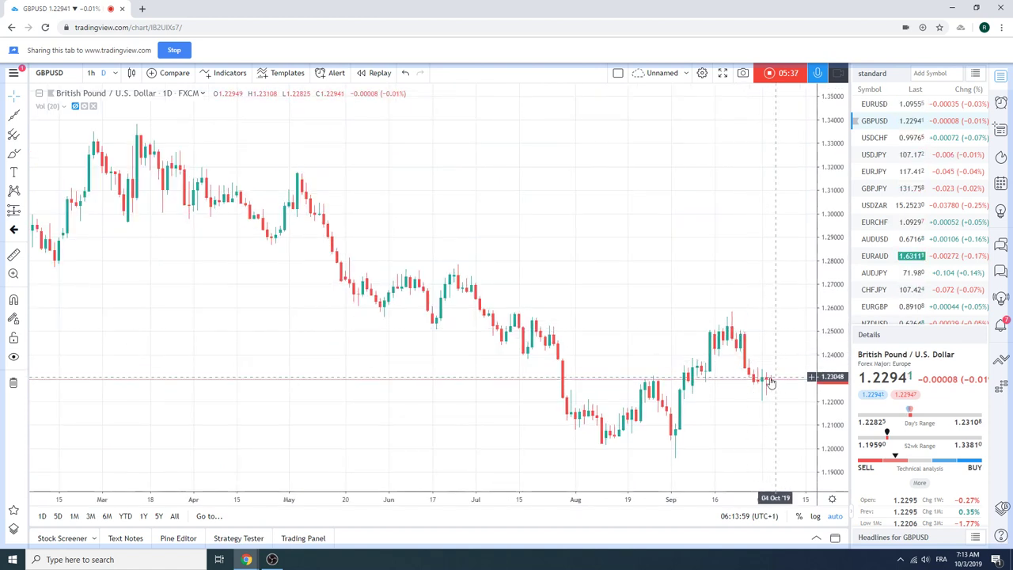
scroll(925, 249, "down", 1)
scroll(928, 249, "down", 1)
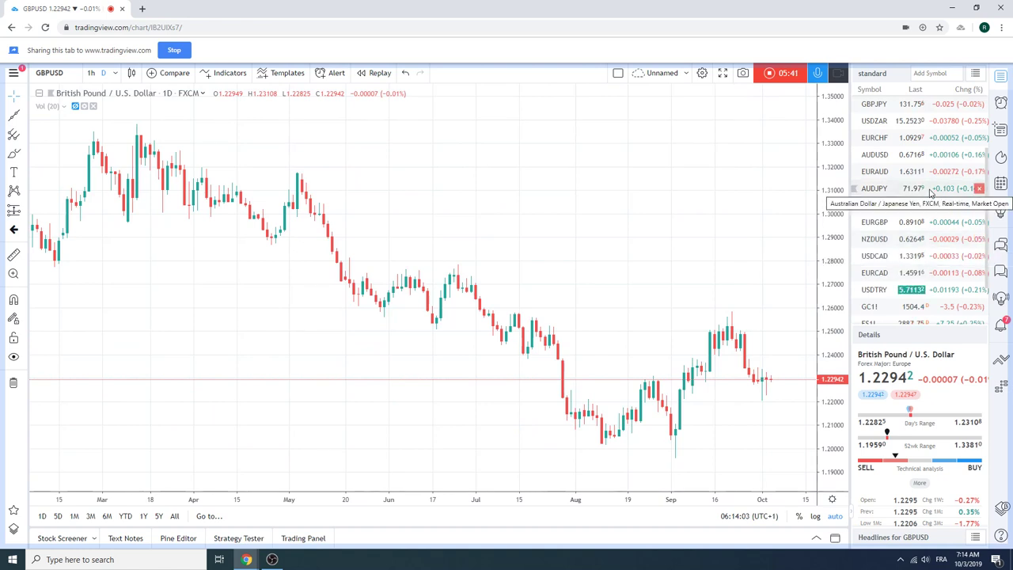
scroll(930, 193, "down", 1)
Step: Load the COMEX GC1! Gold Futures daily candlestick chart, quoted at 1504.4 (−0.23%)
left_click(905, 264)
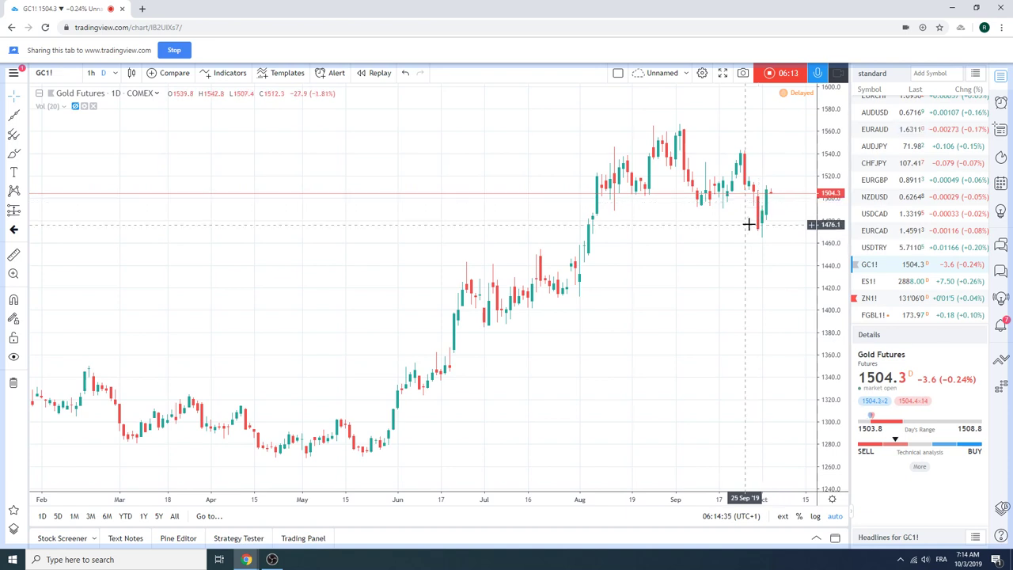
scroll(919, 284, "up", 3)
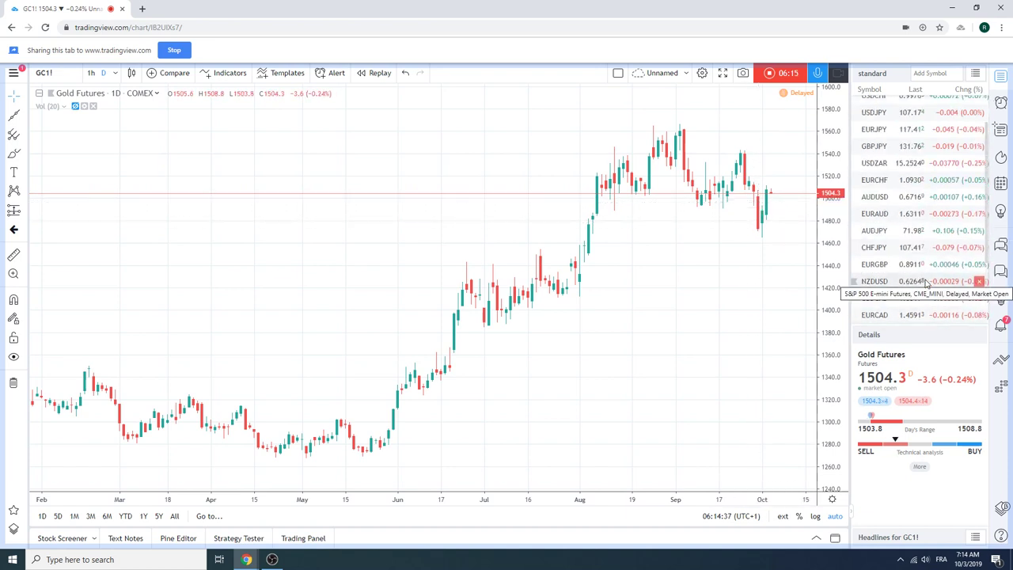
scroll(927, 284, "down", 3)
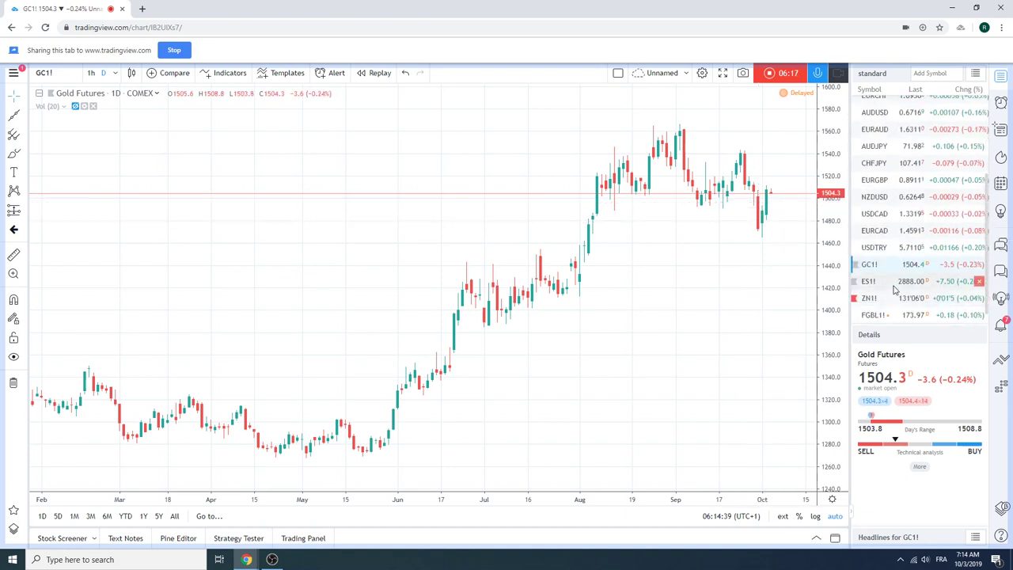
Step: Load the ES1! S&P 500 E-mini daily chart at 2888.00, then return the watchlist to the top
left_click(917, 285)
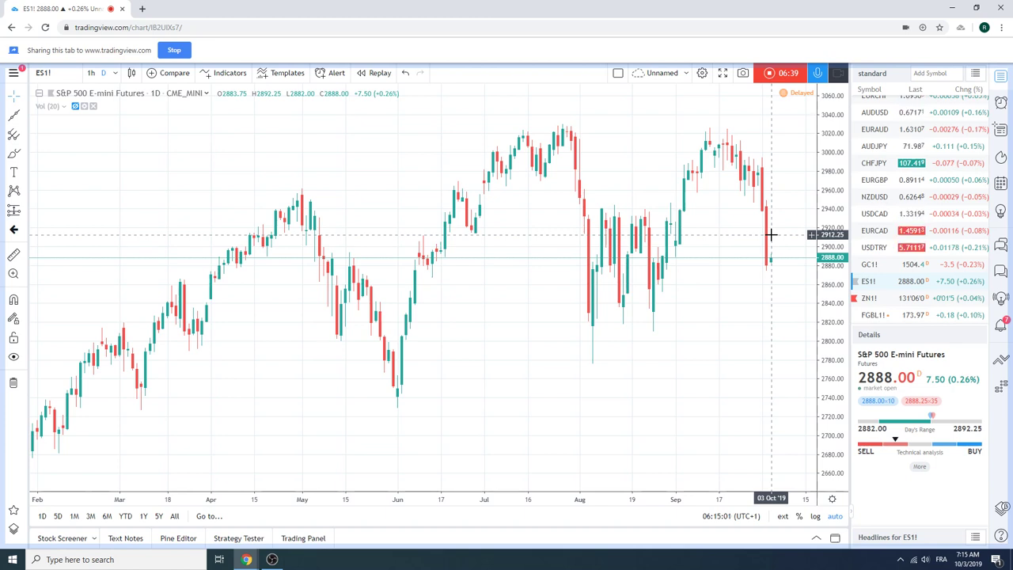
scroll(949, 255, "up", 2)
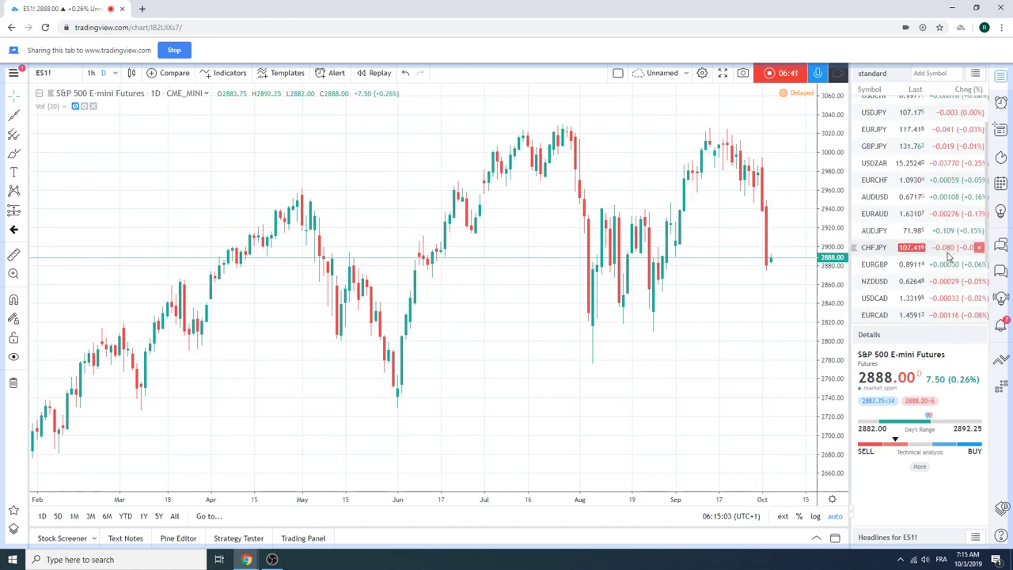
scroll(948, 255, "up", 1)
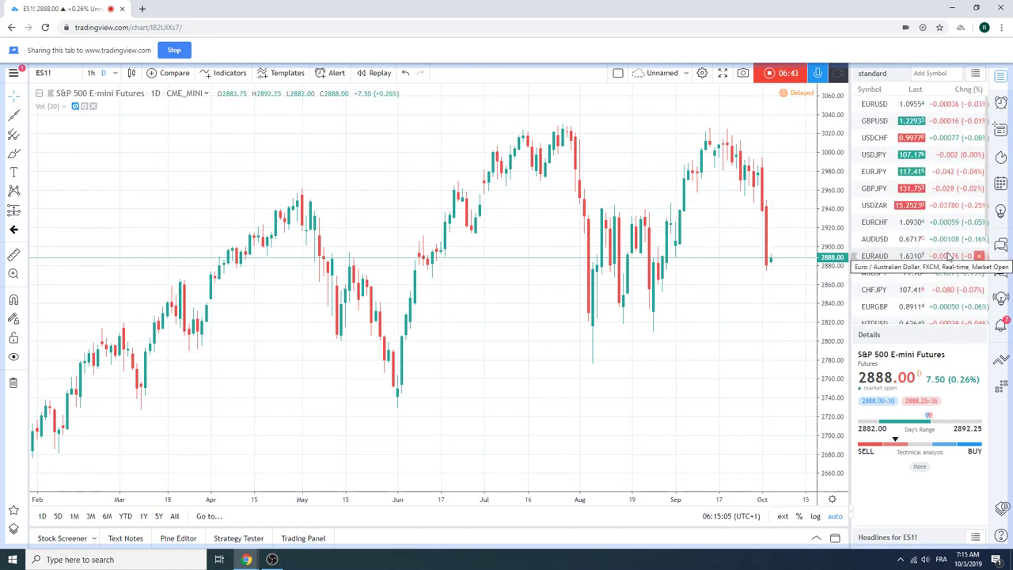